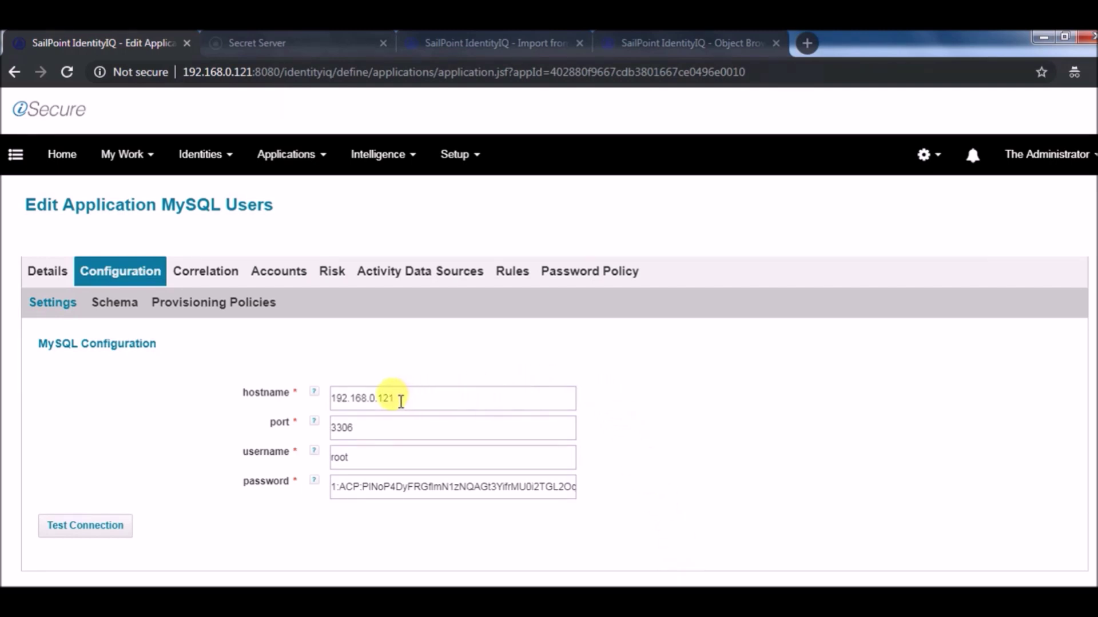
Confirm MySQL Users tests successfully, then view the Thycotic MySQL secret (server 192.168.0.121, user root).
mouse_move(323, 426)
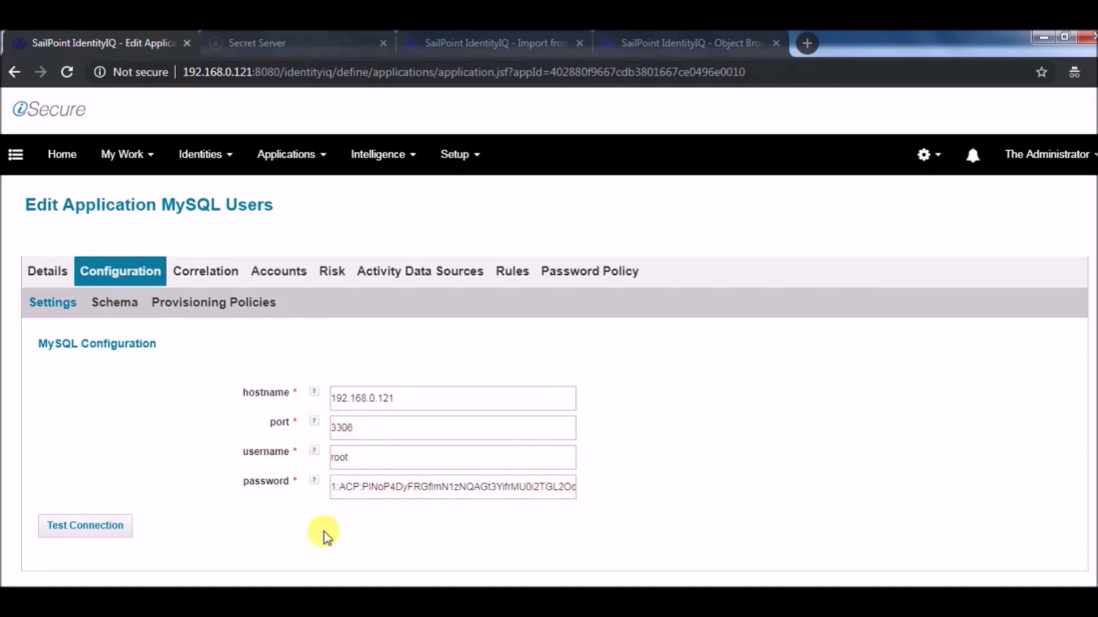
left_click(121, 536)
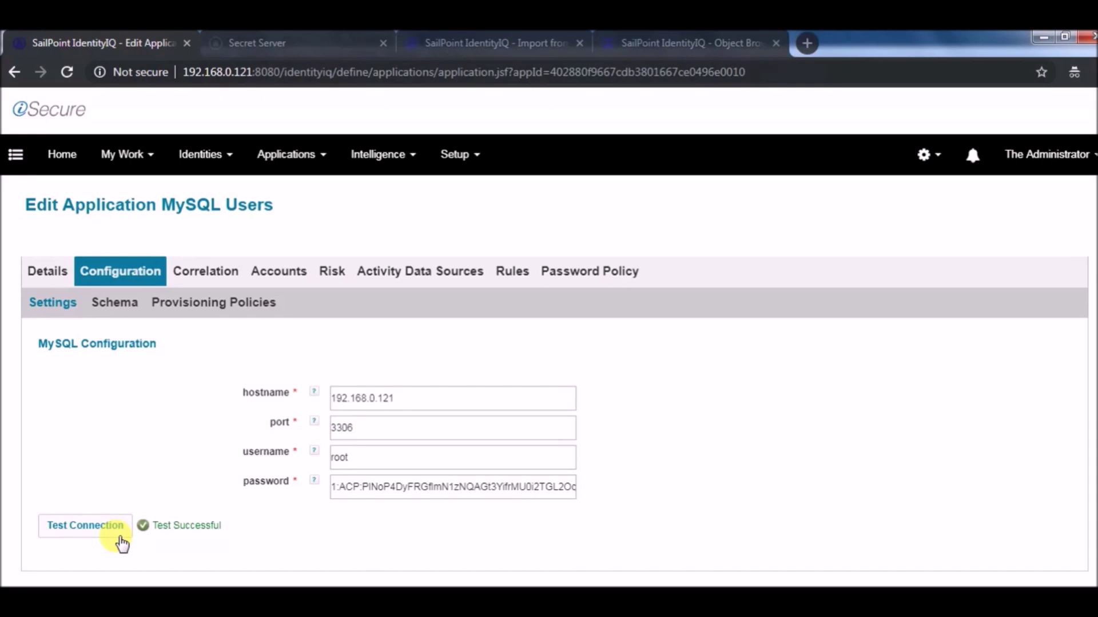
left_click(263, 43)
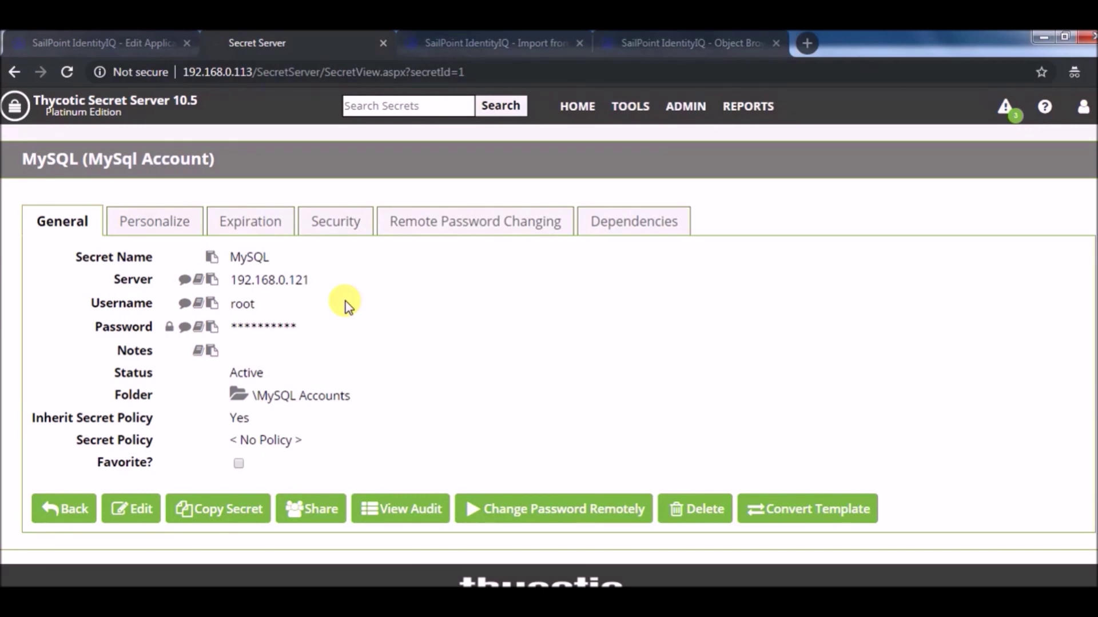
left_click(441, 53)
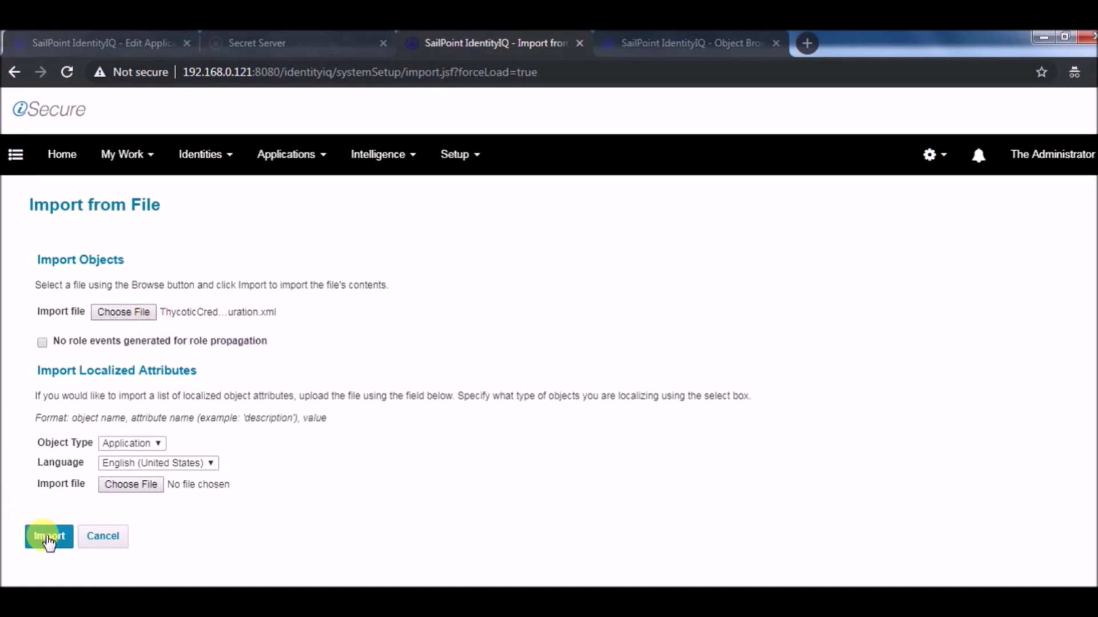
Import the Thycotic credential file and open the new CredentialConfiguration XML from the refreshed Object Browser.
left_click(49, 538)
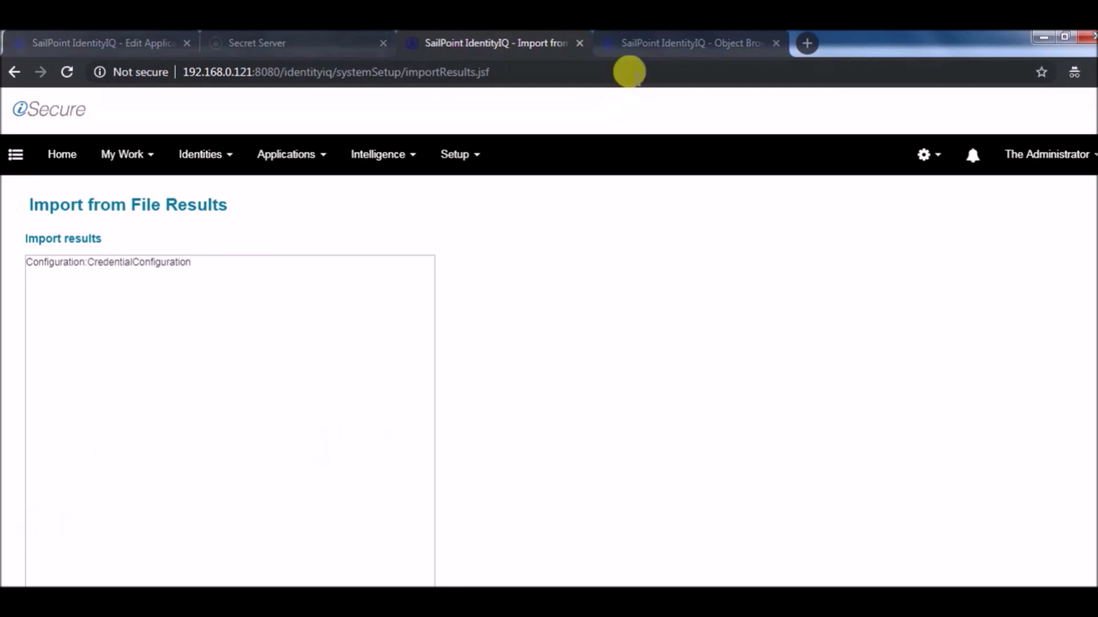
left_click(657, 51)
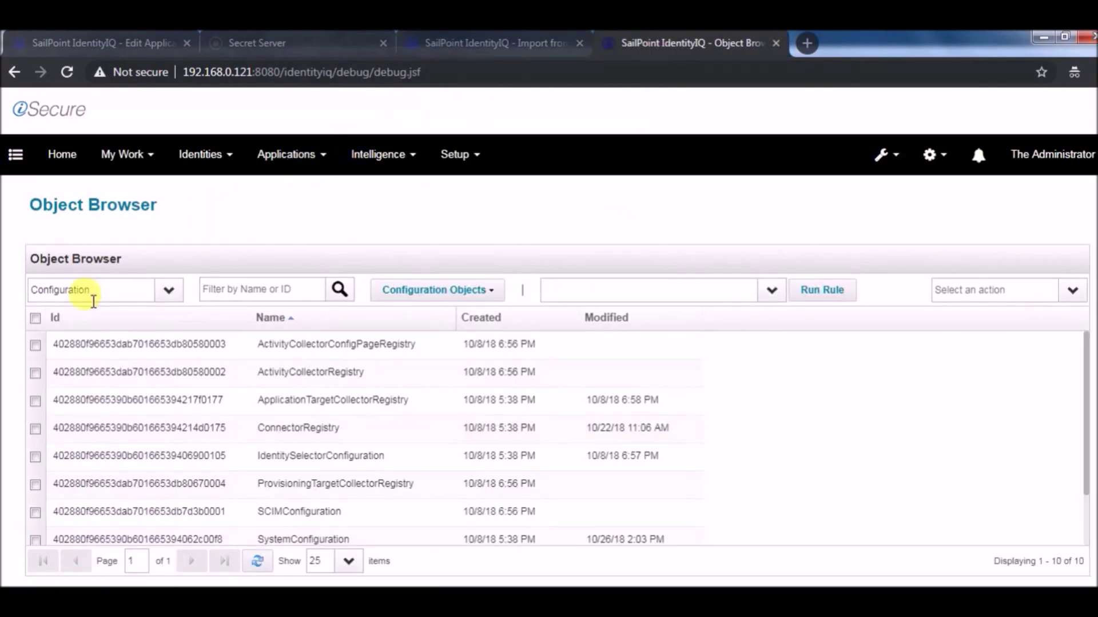
left_click(258, 562)
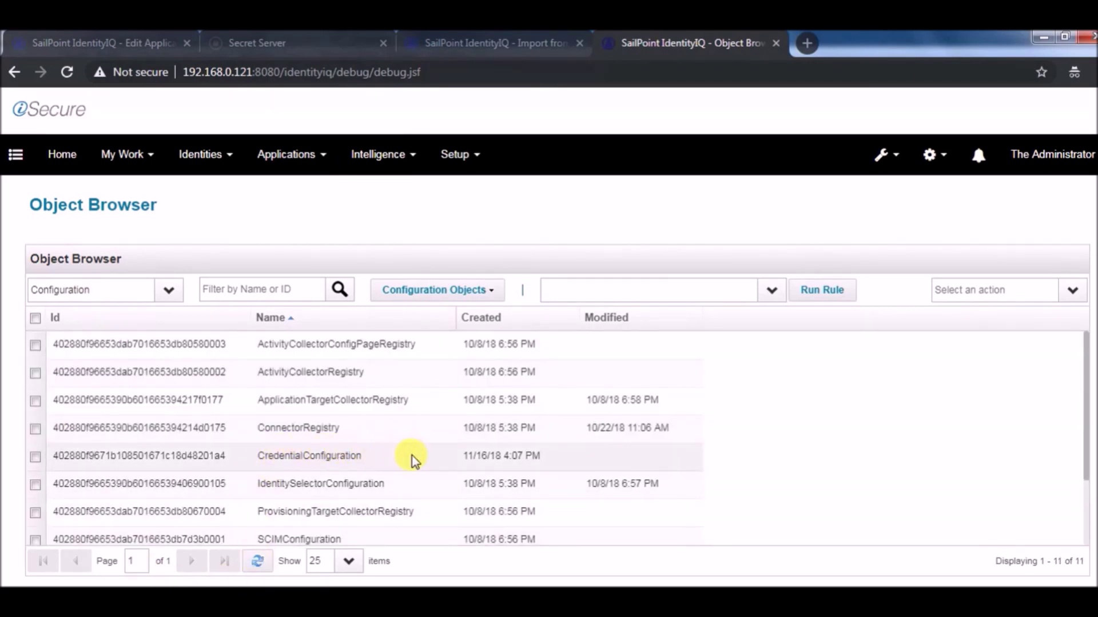
left_click(412, 455)
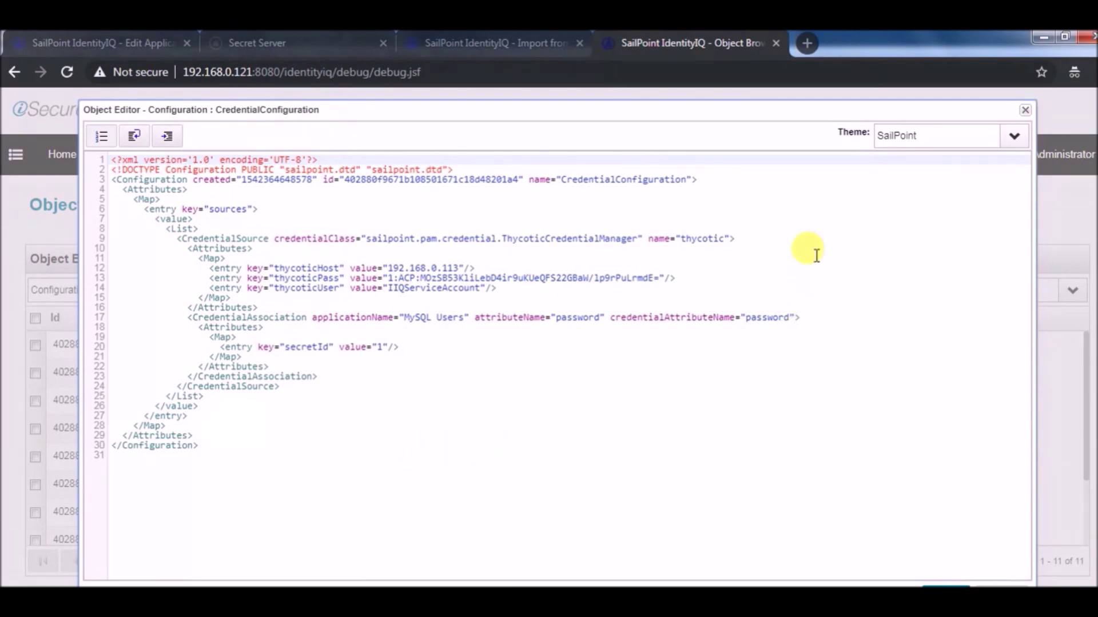
Review the Thycotic credential class, thycoticHost, thycoticUser IIQServiceAccount and encrypted thycoticPass values.
left_click_drag(366, 243, 636, 239)
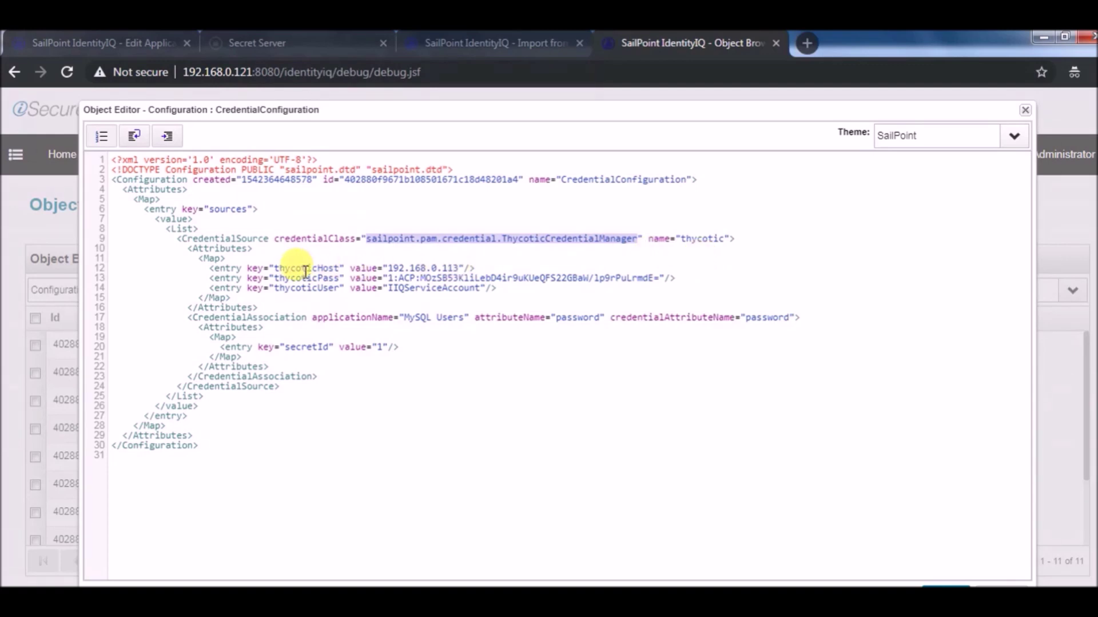
left_click_drag(389, 268, 490, 269)
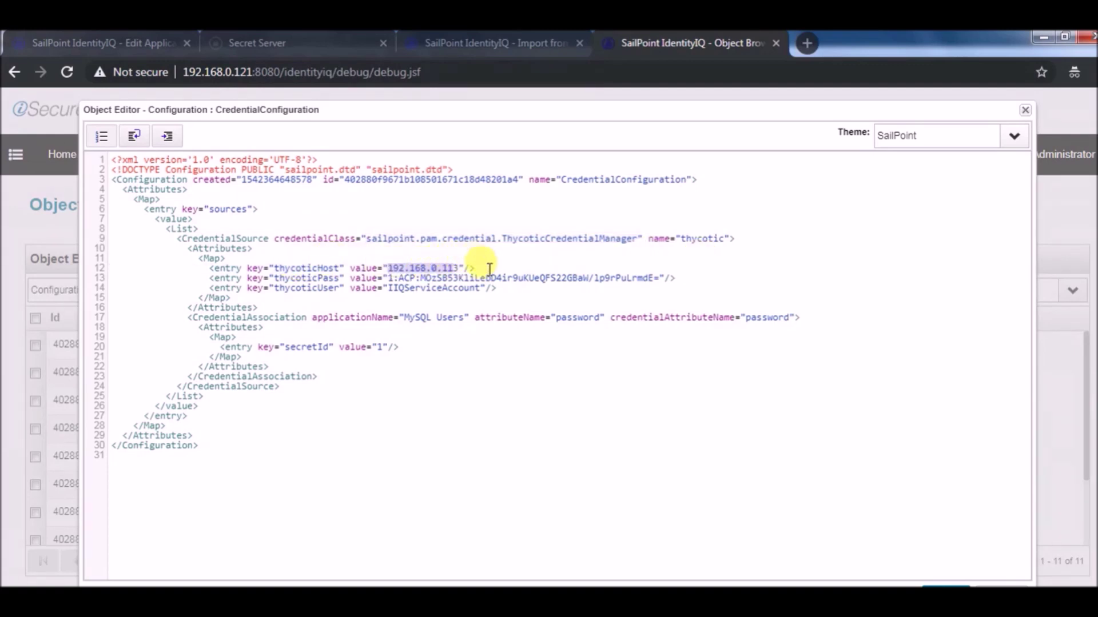
double_click(457, 289)
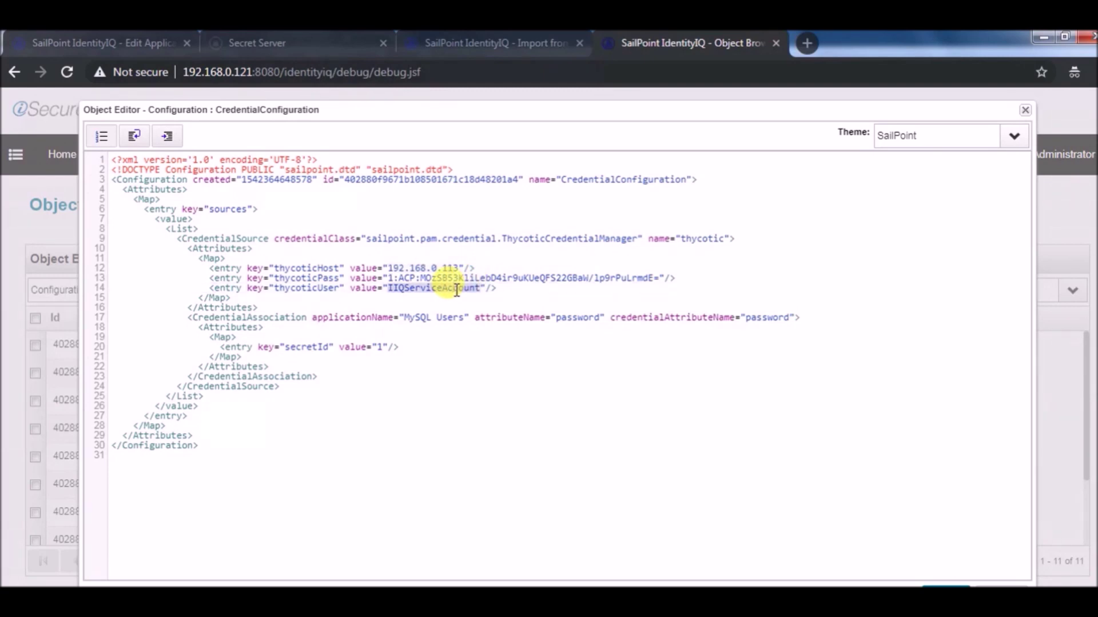
left_click_drag(388, 278, 657, 274)
left_click(686, 278)
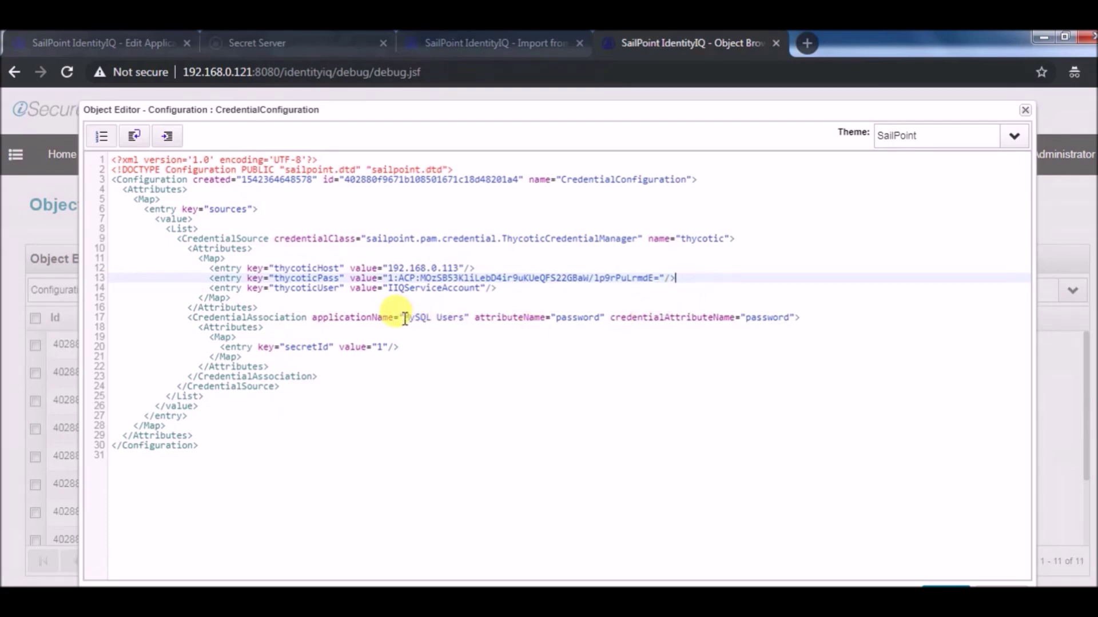
Review the CredentialAssociation linking MySQL Users' password attribute to secretId, then close the editor.
left_click_drag(403, 318, 464, 319)
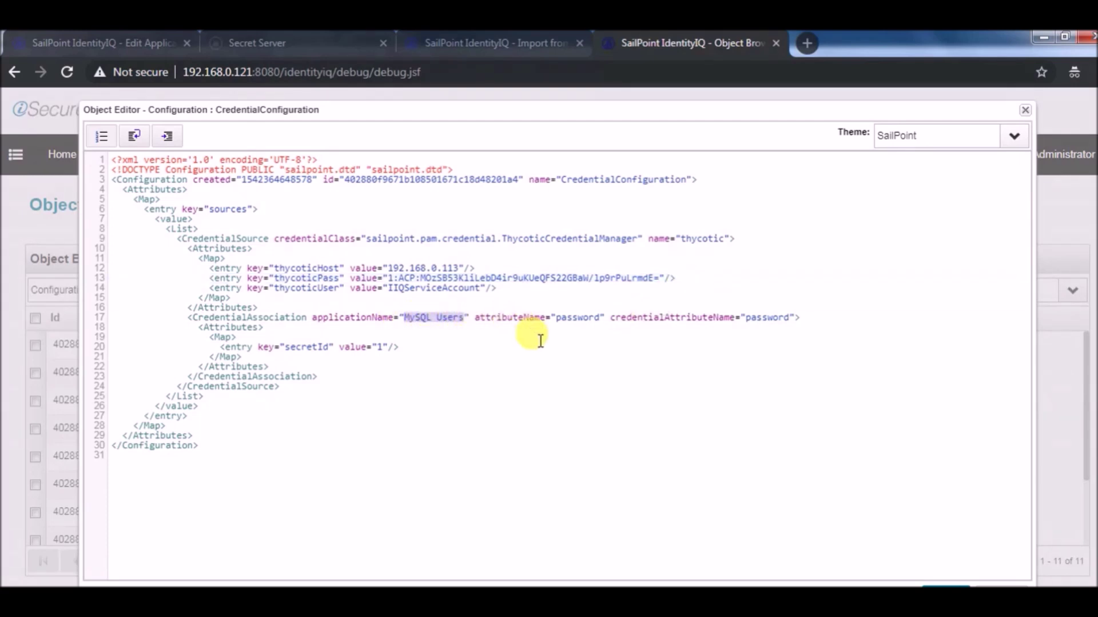
double_click(571, 318)
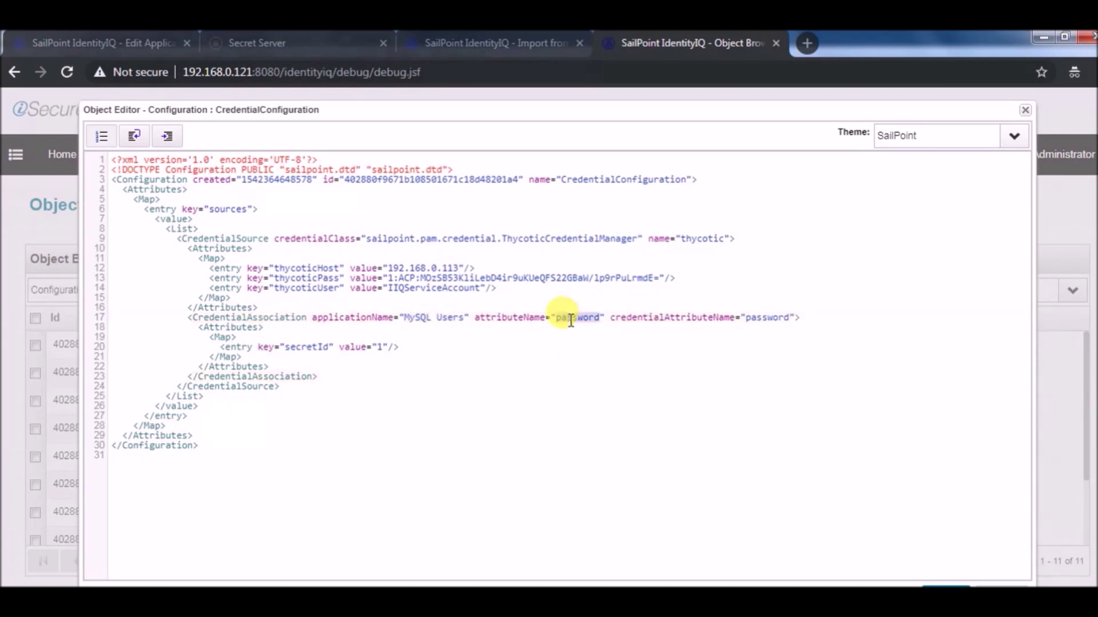
left_click(400, 347)
double_click(307, 347)
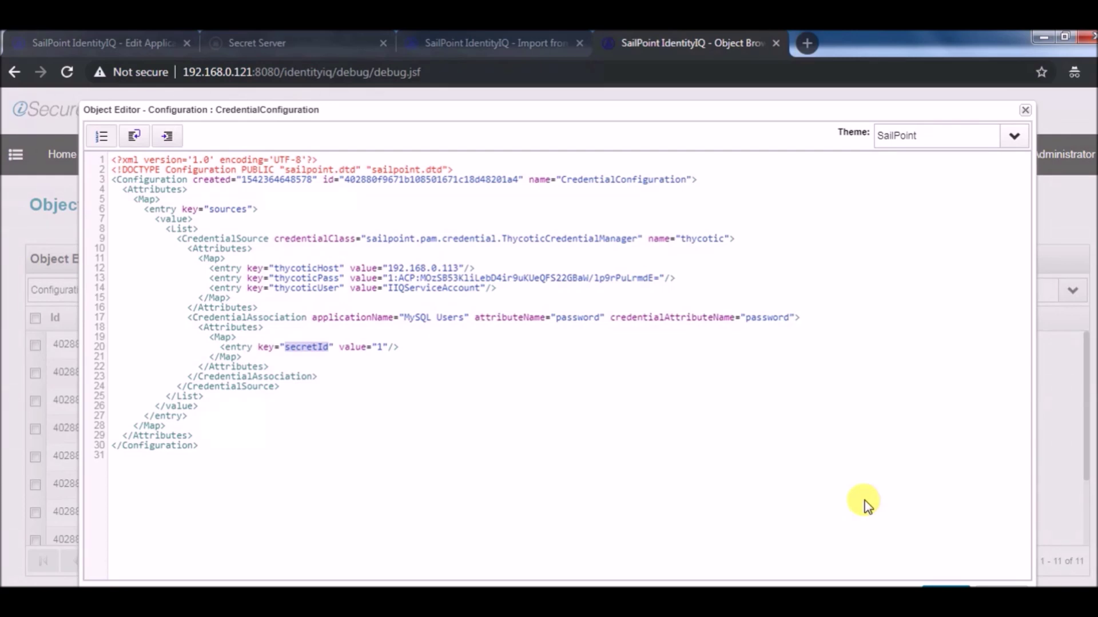
left_click(1023, 112)
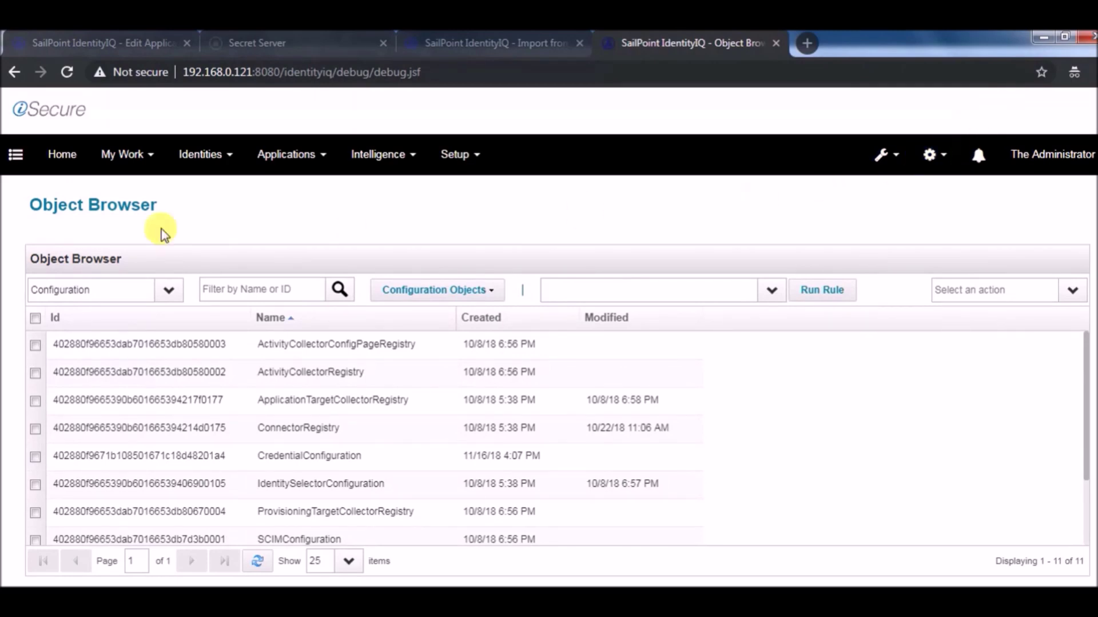
Reload the MySQL Users application and check its credential cycling enabled notice.
left_click(45, 37)
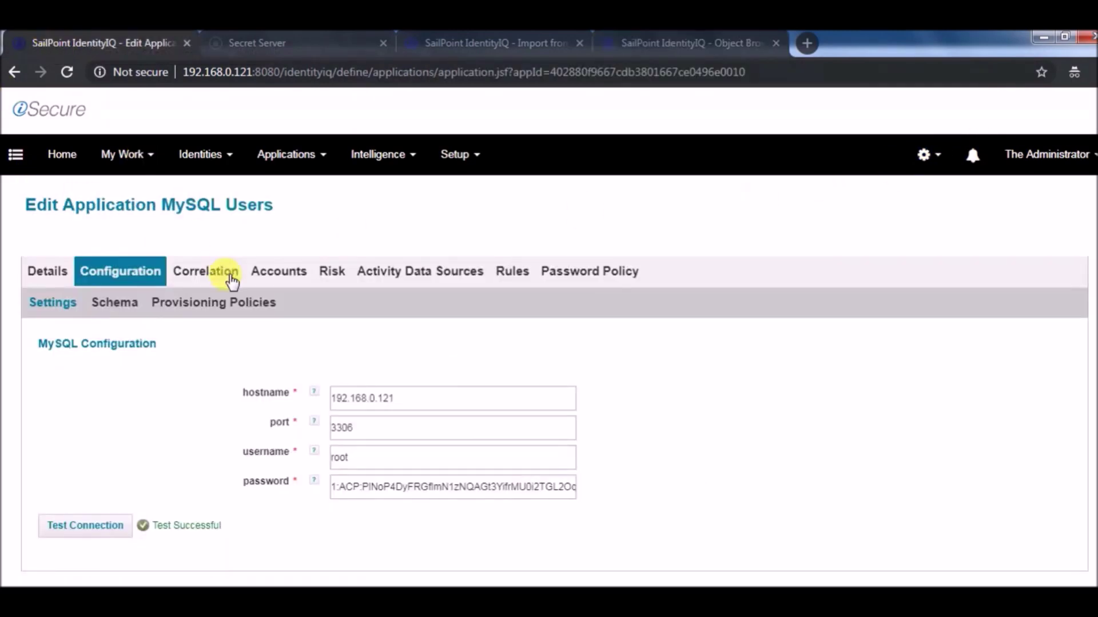
left_click(66, 71)
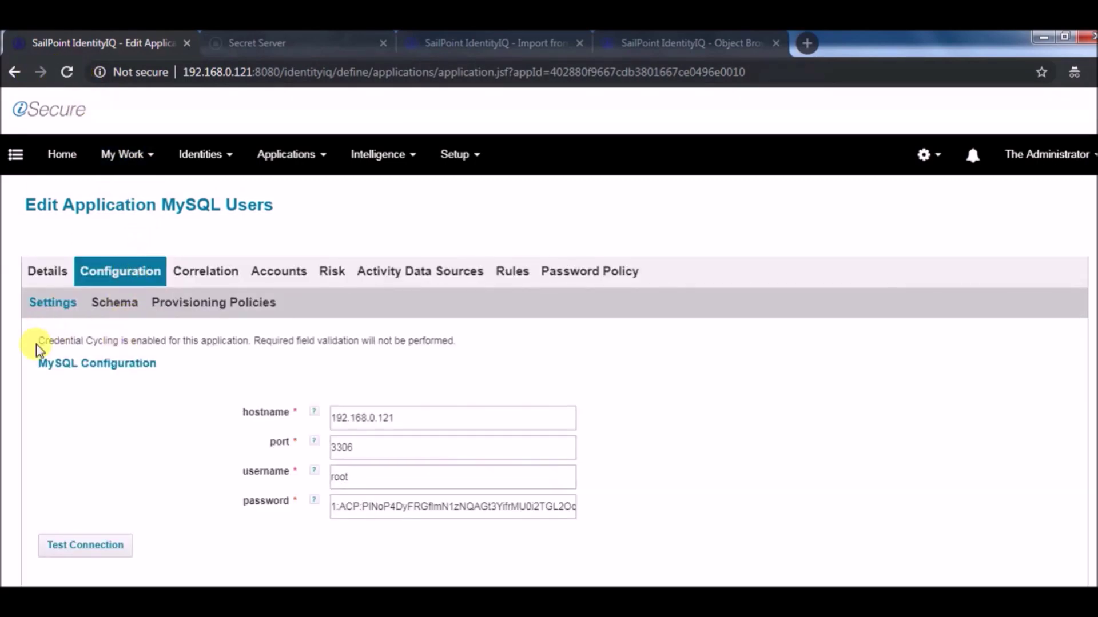
left_click_drag(38, 340, 497, 341)
left_click(496, 340)
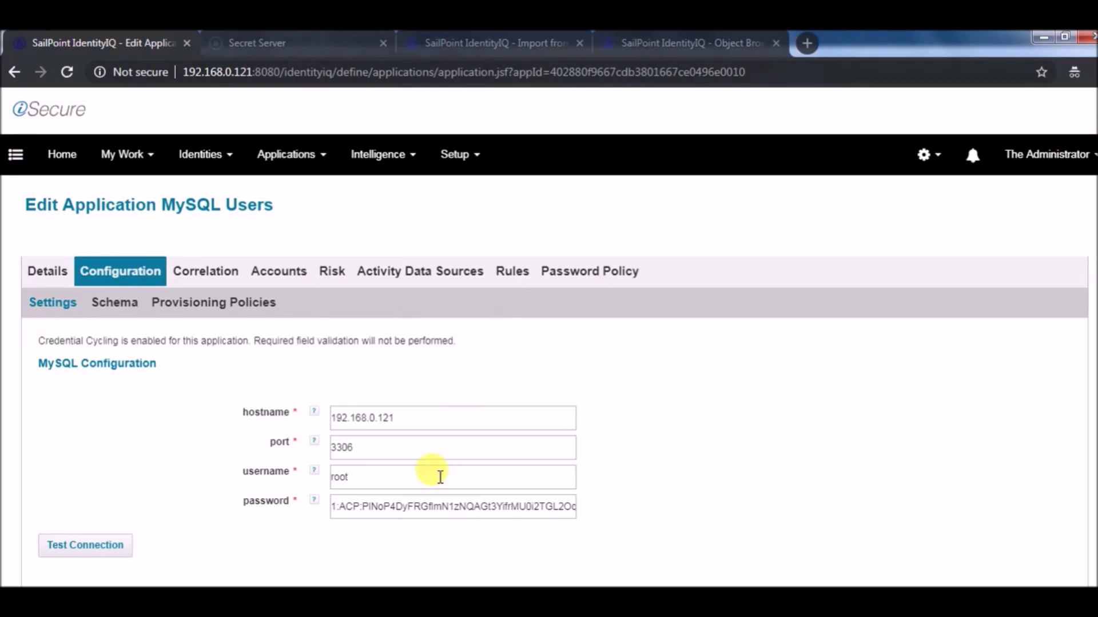
Empty the password field, test the connection successfully, and return to the Thycotic MySQL secret.
left_click(423, 507)
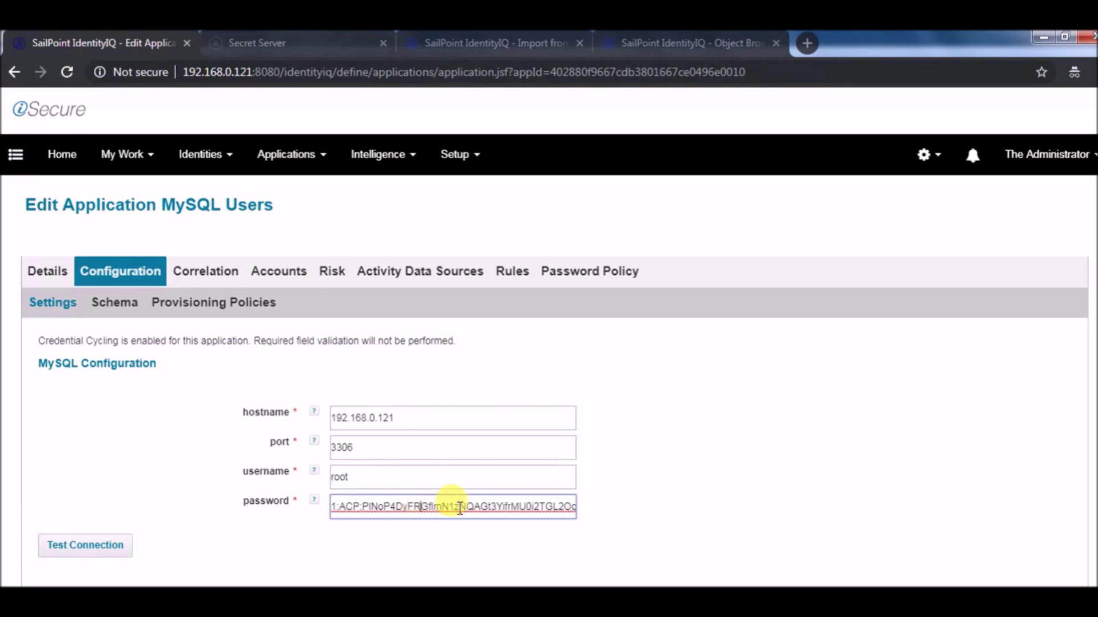
key("ctrl+a")
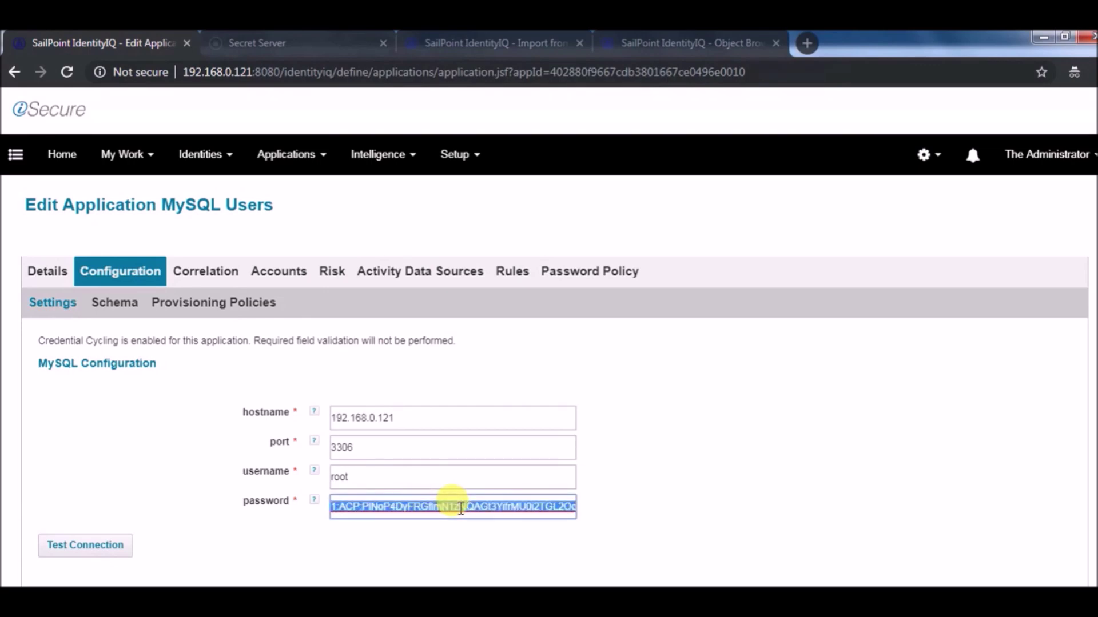
key("BackSpace")
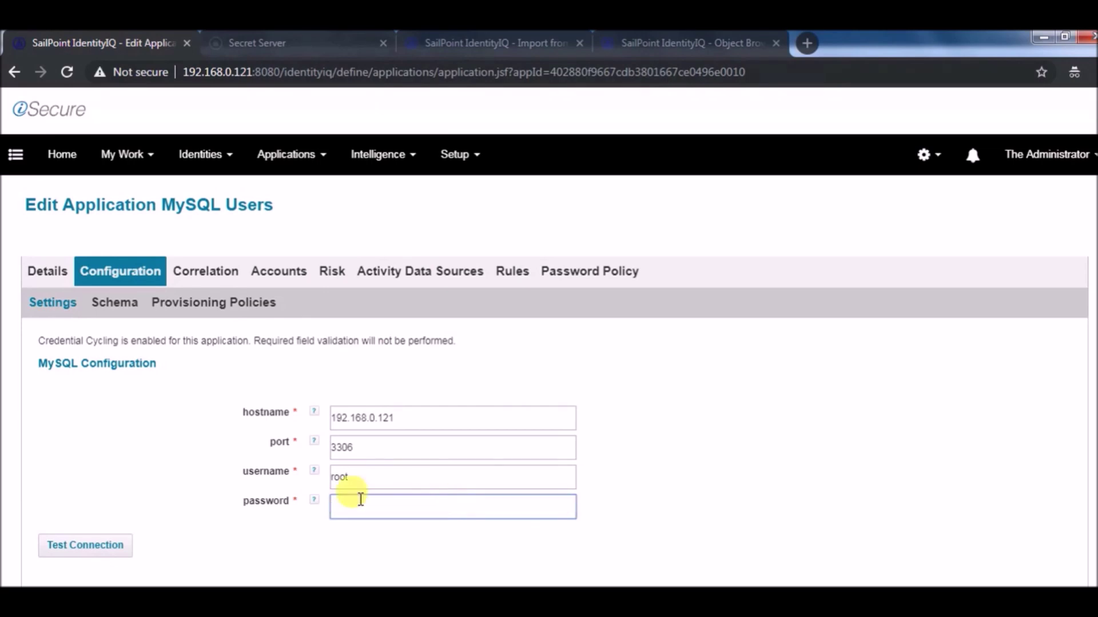
left_click(221, 495)
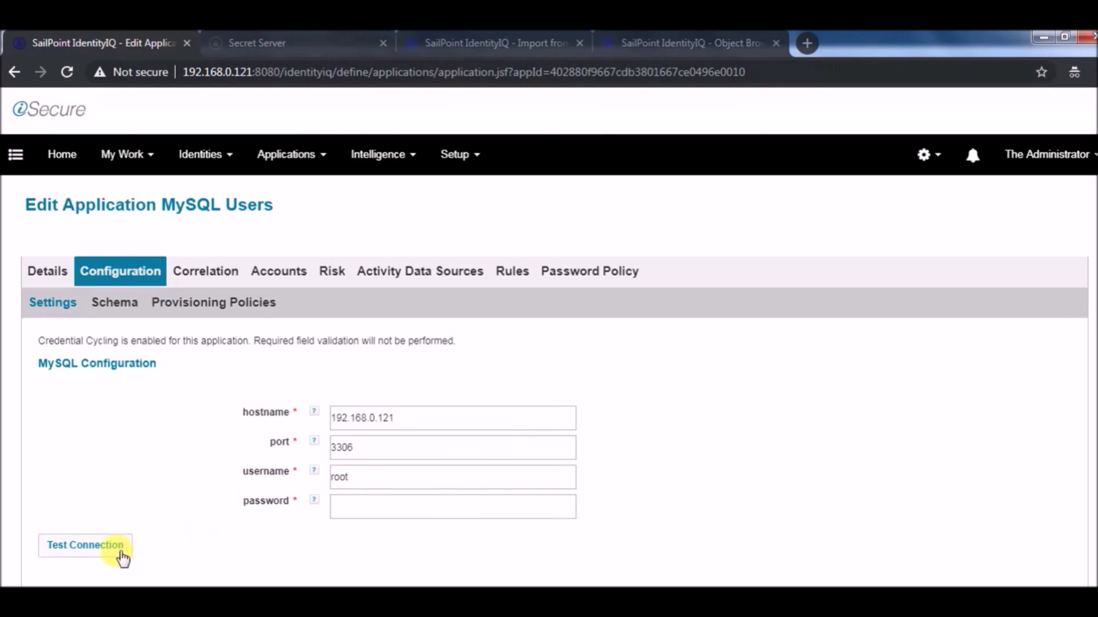
left_click(120, 556)
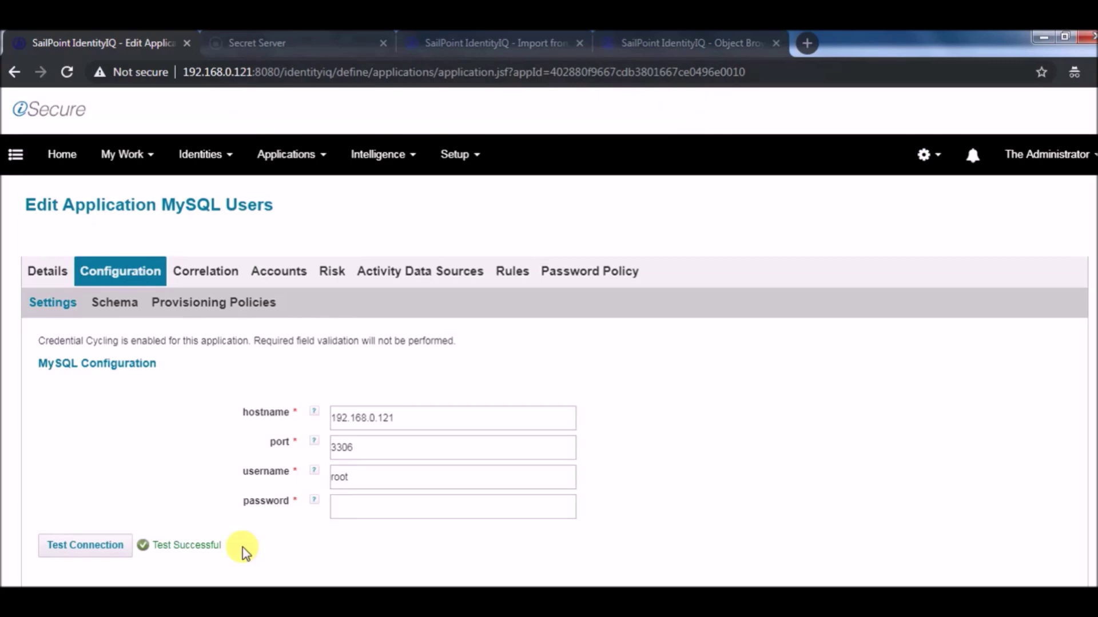
left_click(295, 46)
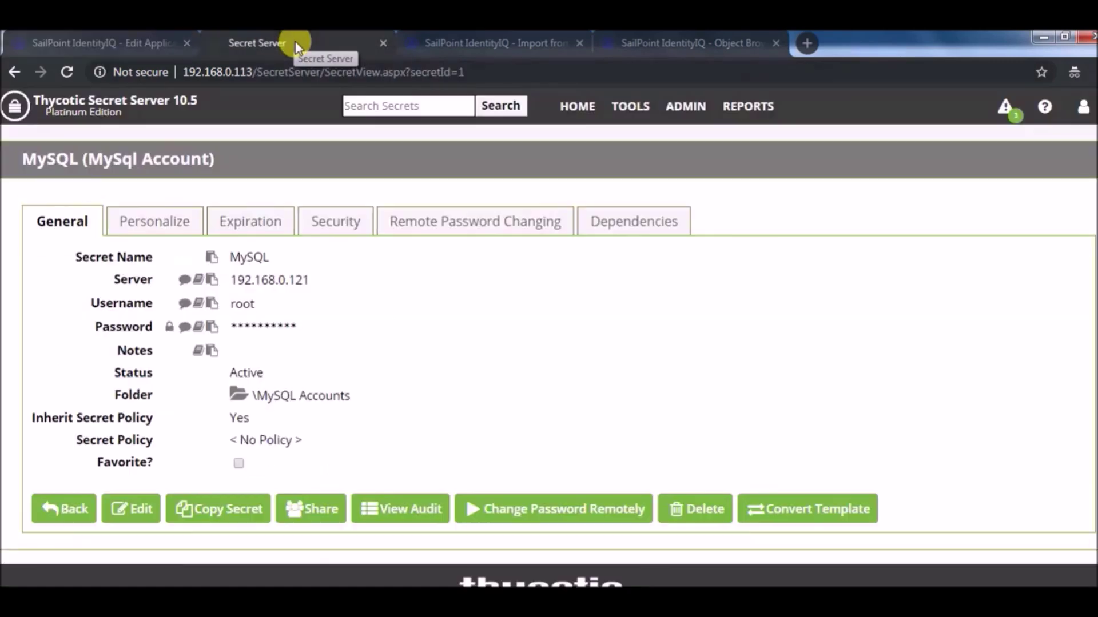
Remotely change the MySQL secret's password to a newly generated one, then return to IdentityIQ.
left_click(582, 508)
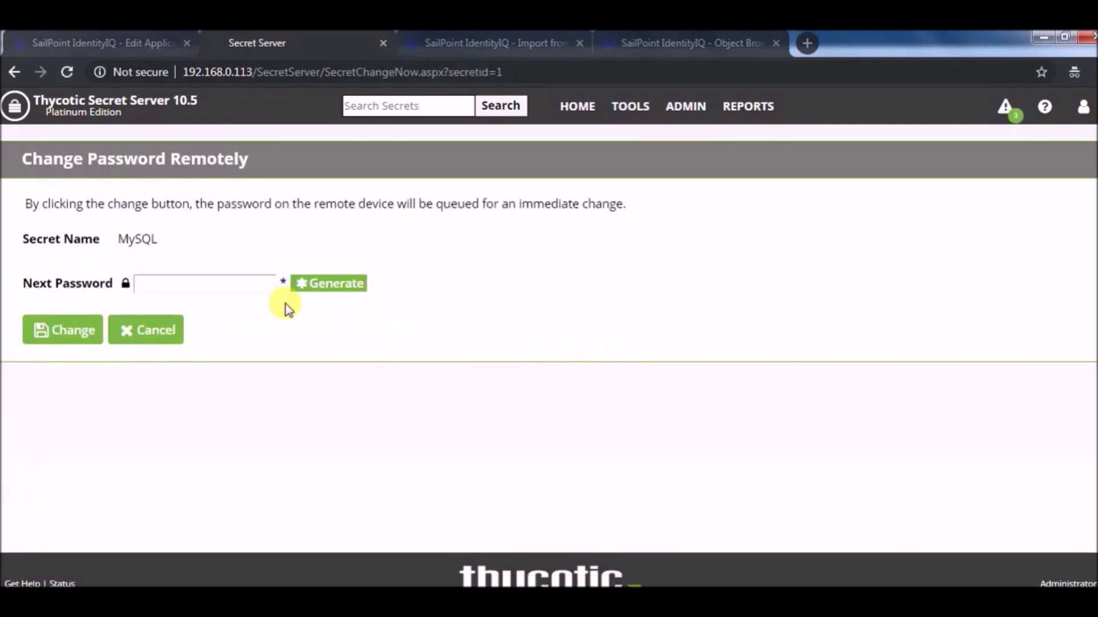
left_click(341, 282)
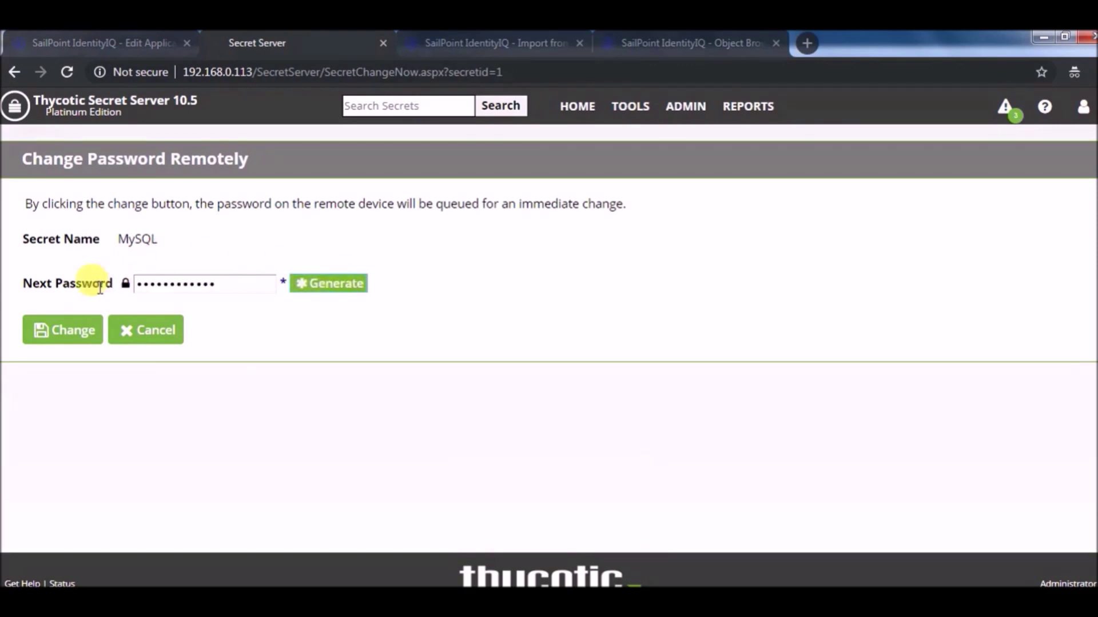
left_click(73, 337)
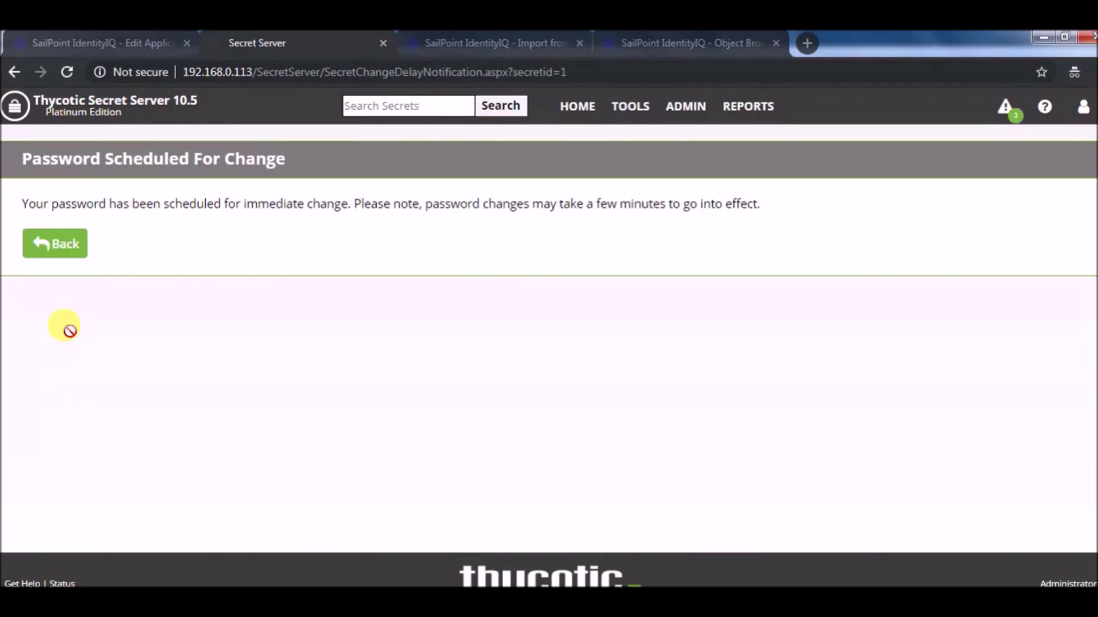
left_click(57, 246)
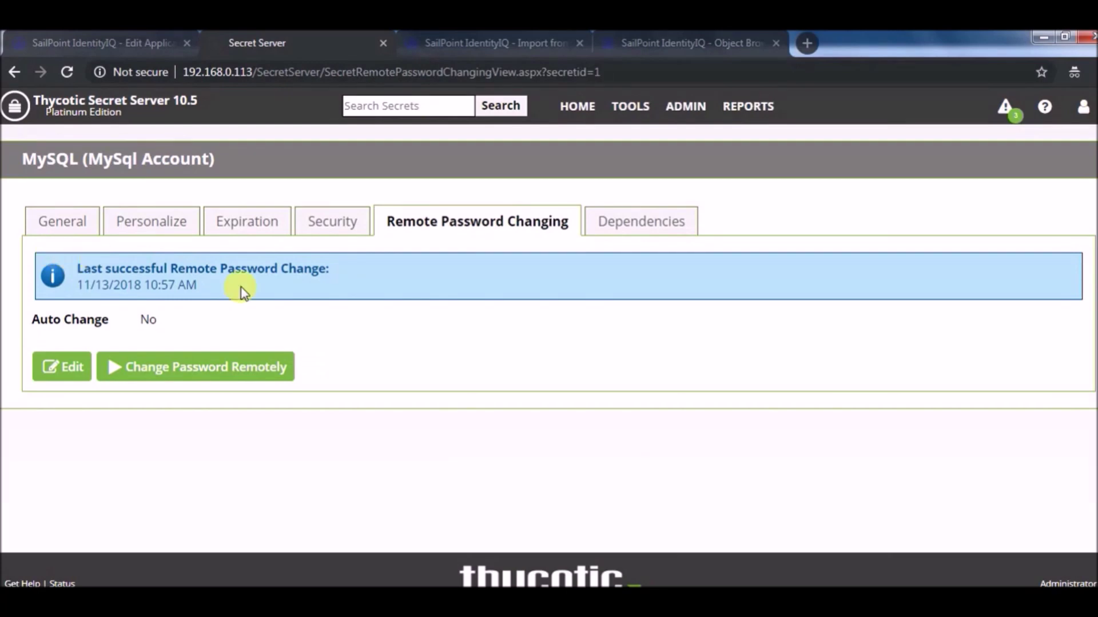
left_click(152, 36)
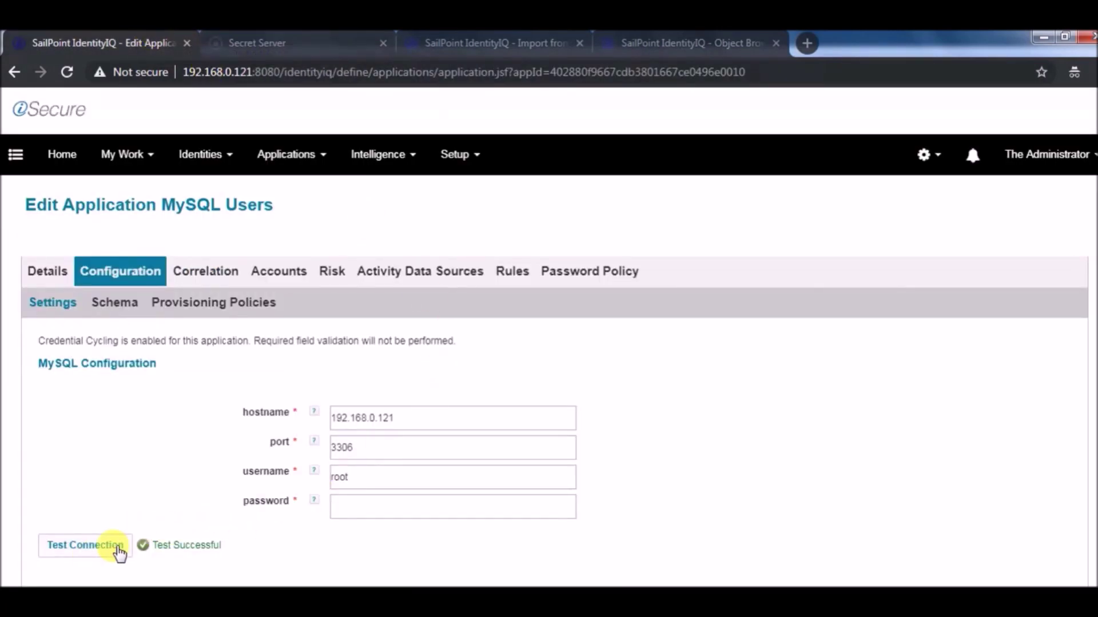
Rerun the MySQL Users connection test with the password blank after the rotation.
left_click(127, 550)
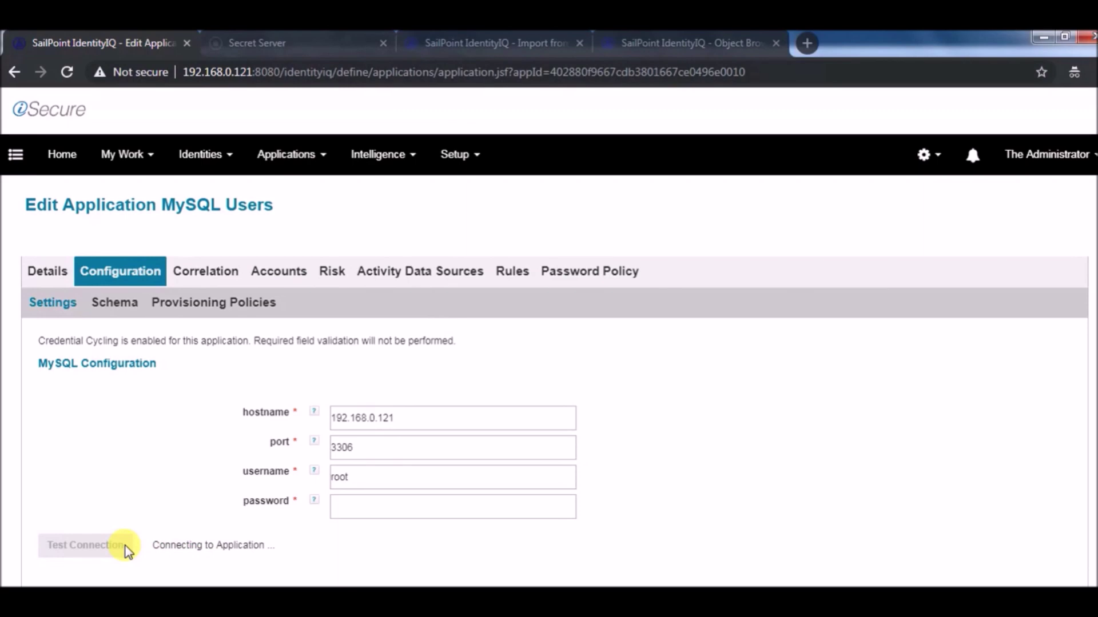